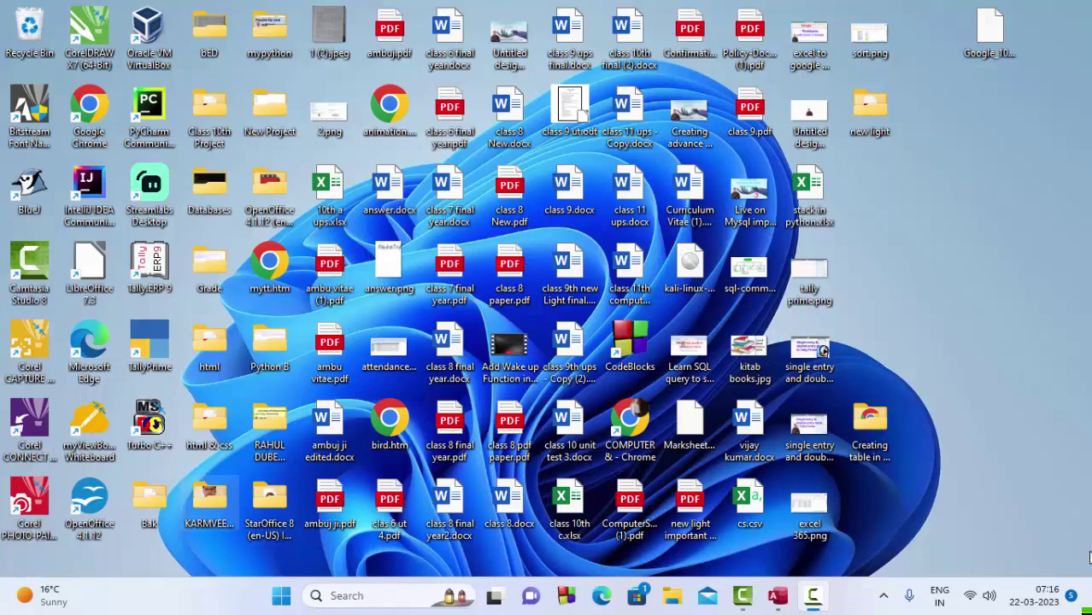
Refresh the desktop several times from its right-click menu.
{"action": "right_click", "coordinate": [970, 150]}
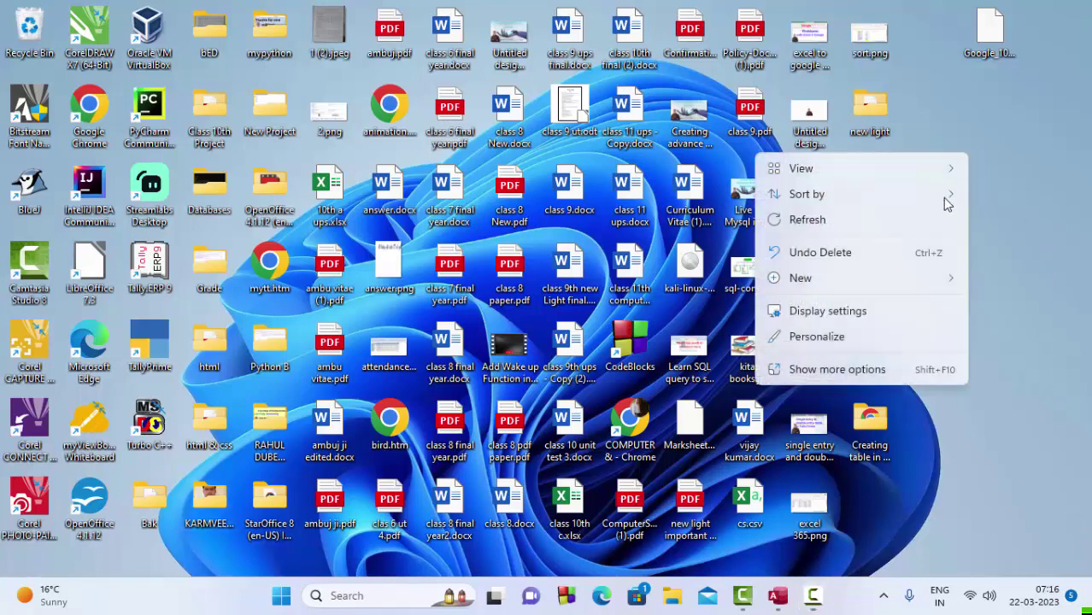
{"action": "left_click", "coordinate": [901, 224]}
{"action": "right_click", "coordinate": [973, 162]}
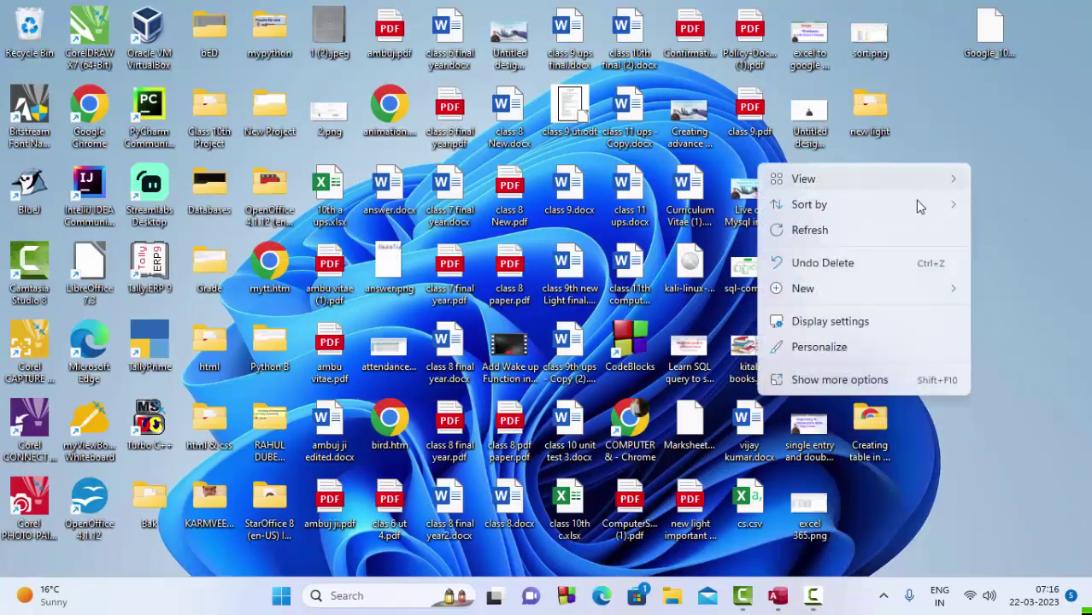
{"action": "left_click", "coordinate": [891, 225]}
{"action": "right_click", "coordinate": [976, 152]}
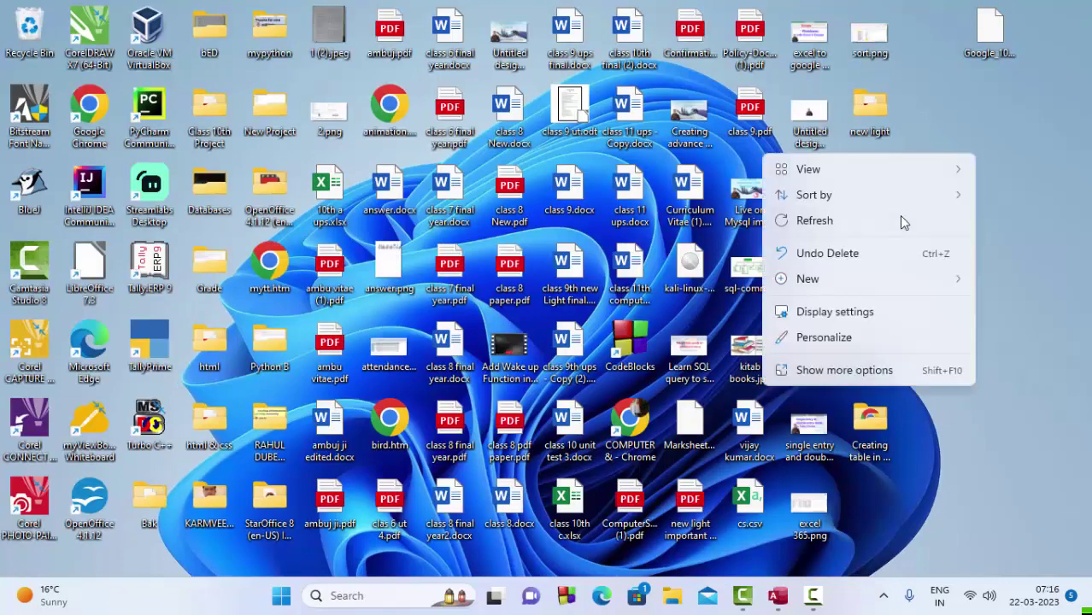
{"action": "left_click", "coordinate": [897, 218]}
{"action": "right_click", "coordinate": [961, 152]}
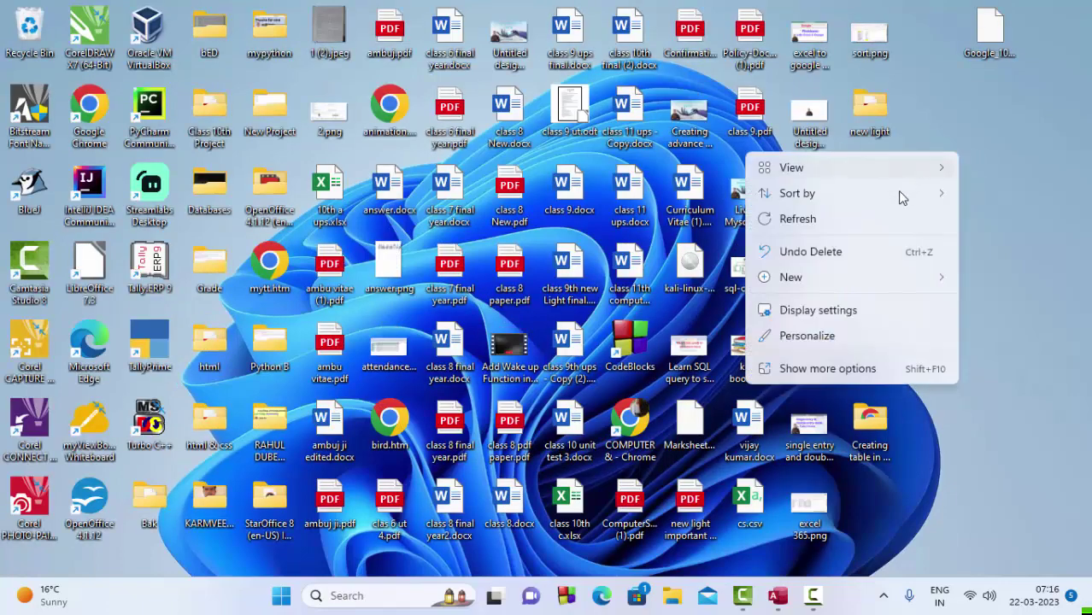
{"action": "left_click", "coordinate": [873, 222]}
{"action": "right_click", "coordinate": [968, 141]}
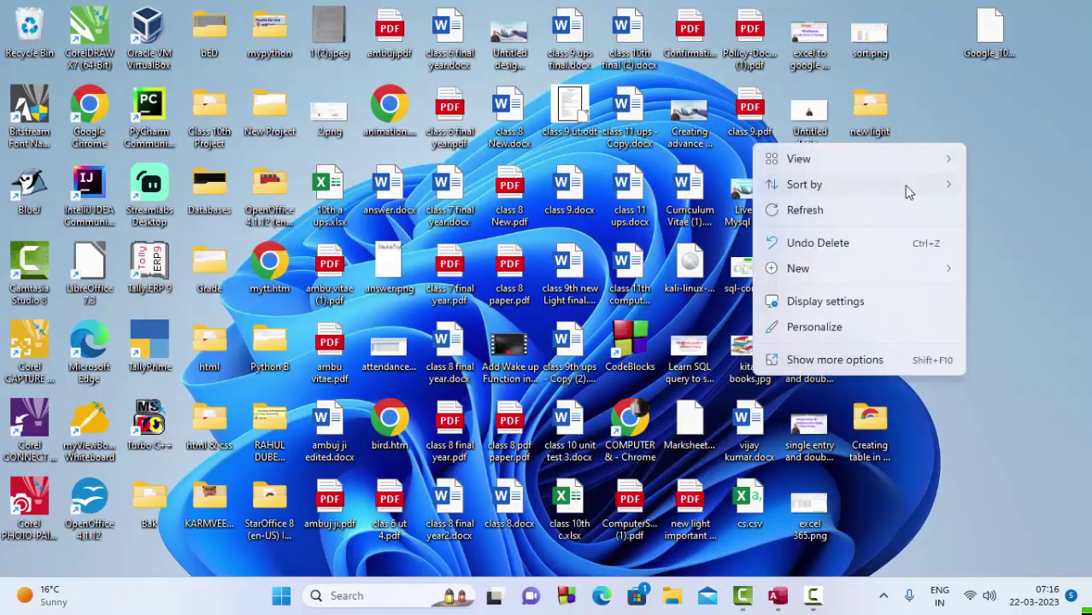
{"action": "left_click", "coordinate": [886, 215]}
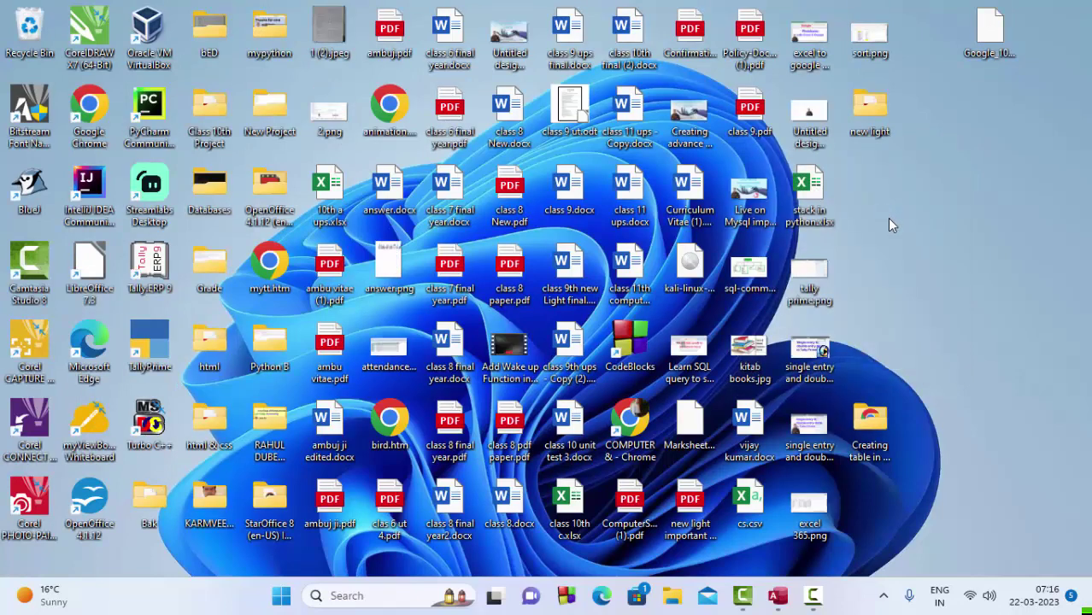
In Access's StudentF form, select ID 2 (Shyam), widen the form, then select ID 3 (Sumit).
{"action": "left_click", "coordinate": [777, 595]}
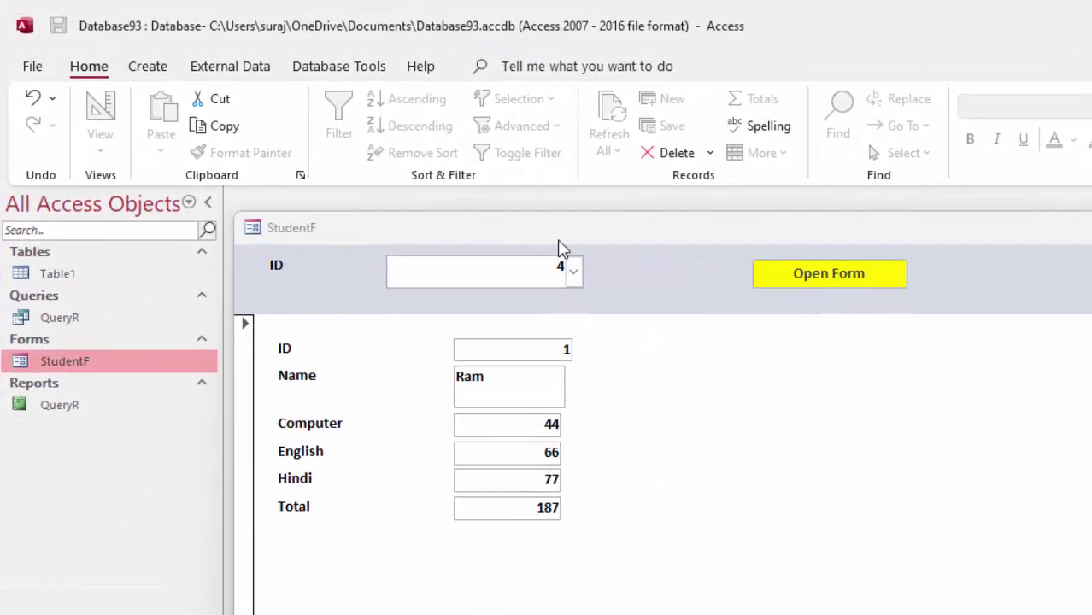
{"action": "mouse_move", "coordinate": [566, 224]}
{"action": "left_mouse_down"}
{"action": "mouse_move", "coordinate": [643, 225]}
{"action": "mouse_move", "coordinate": [606, 166]}
{"action": "left_mouse_up"}
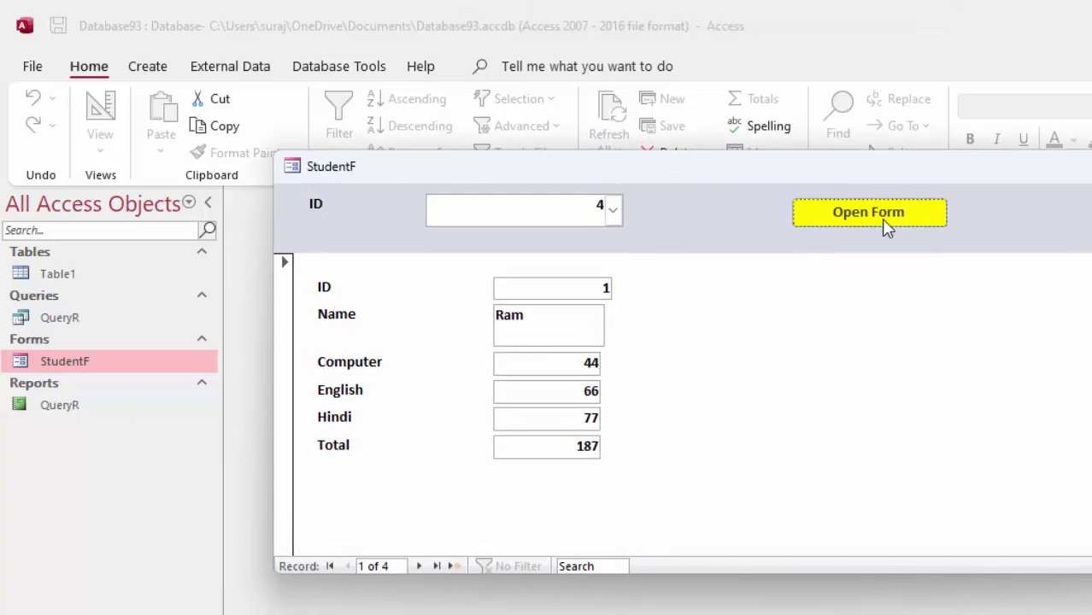
{"action": "left_click", "coordinate": [612, 210]}
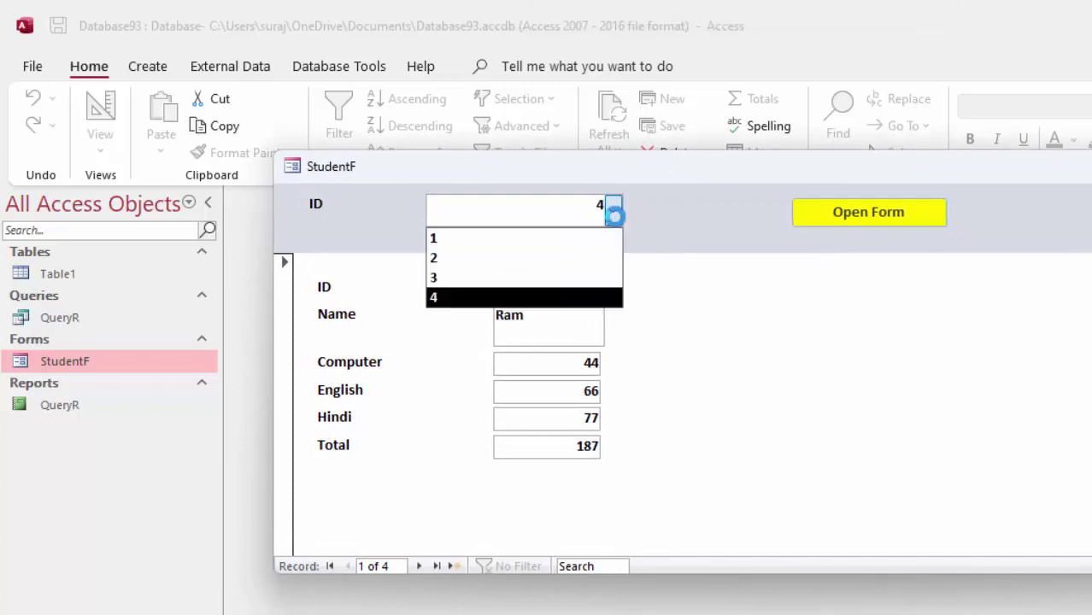
{"action": "left_click", "coordinate": [553, 258]}
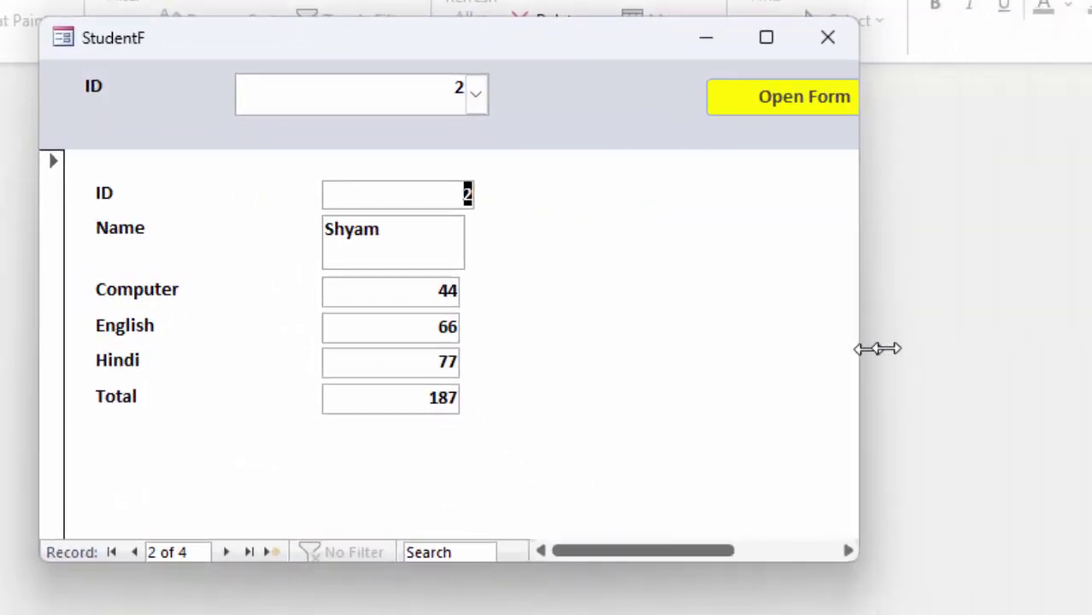
{"action": "left_click_drag", "start_coordinate": [878, 349], "coordinate": [992, 383]}
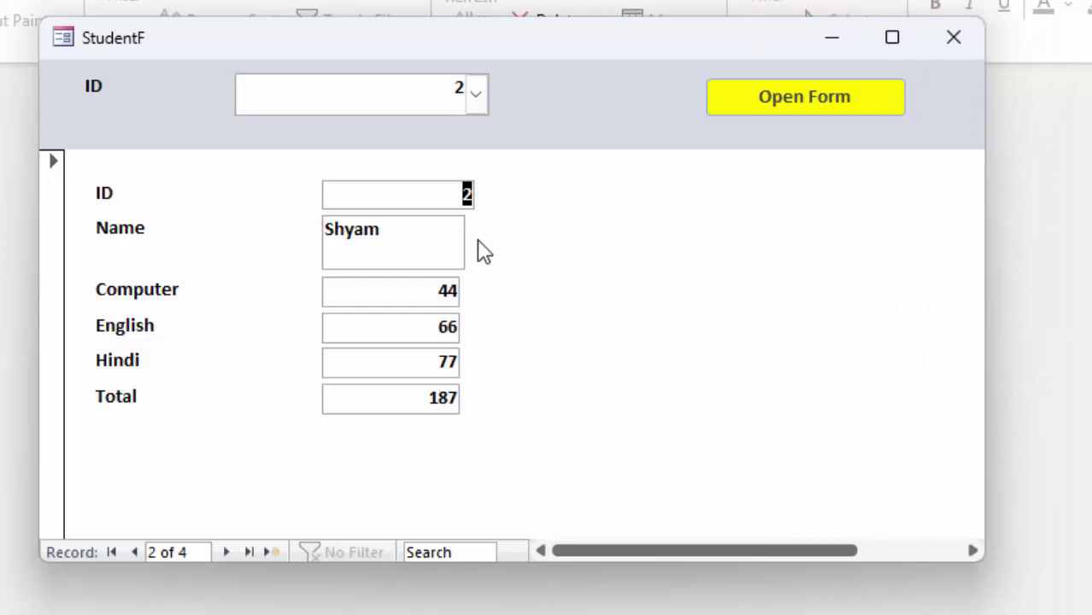
{"action": "left_click", "coordinate": [476, 94]}
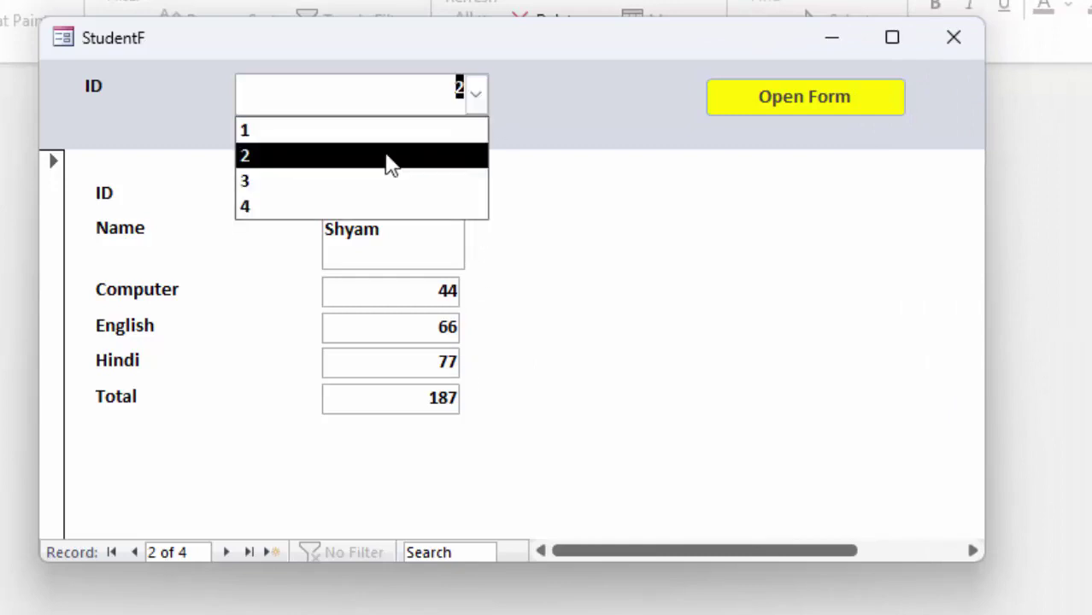
{"action": "left_click", "coordinate": [349, 181]}
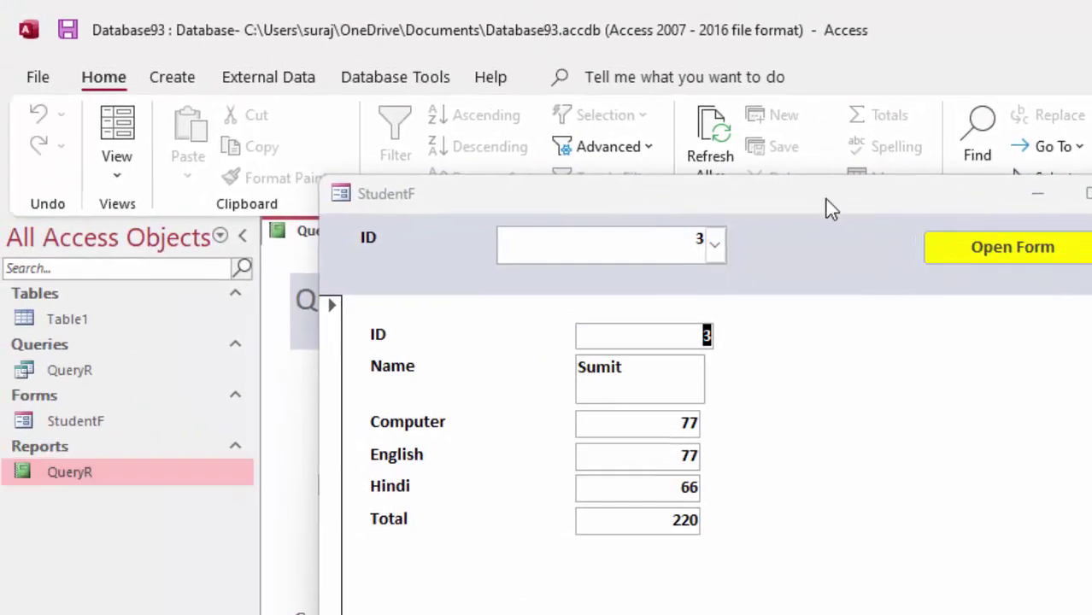
Check the QueryR report for ID 3, cancel the Print dialog, and bring StudentF back.
{"action": "mouse_move", "coordinate": [824, 199]}
{"action": "left_mouse_down"}
{"action": "mouse_move", "coordinate": [968, 528]}
{"action": "mouse_move", "coordinate": [832, 601]}
{"action": "left_mouse_up"}
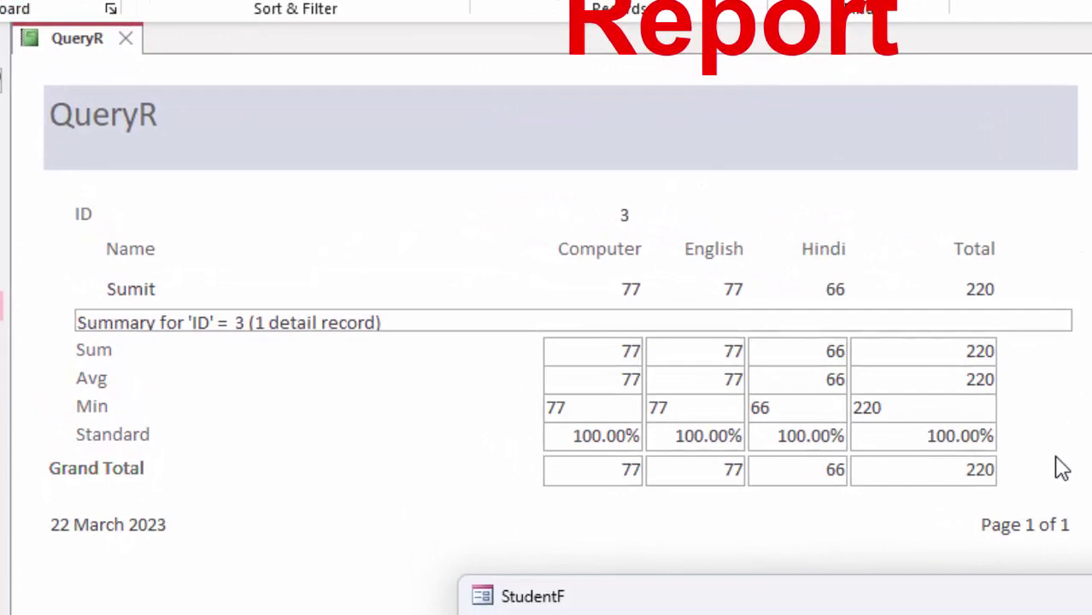
{"action": "key", "text": "ctrl+p"}
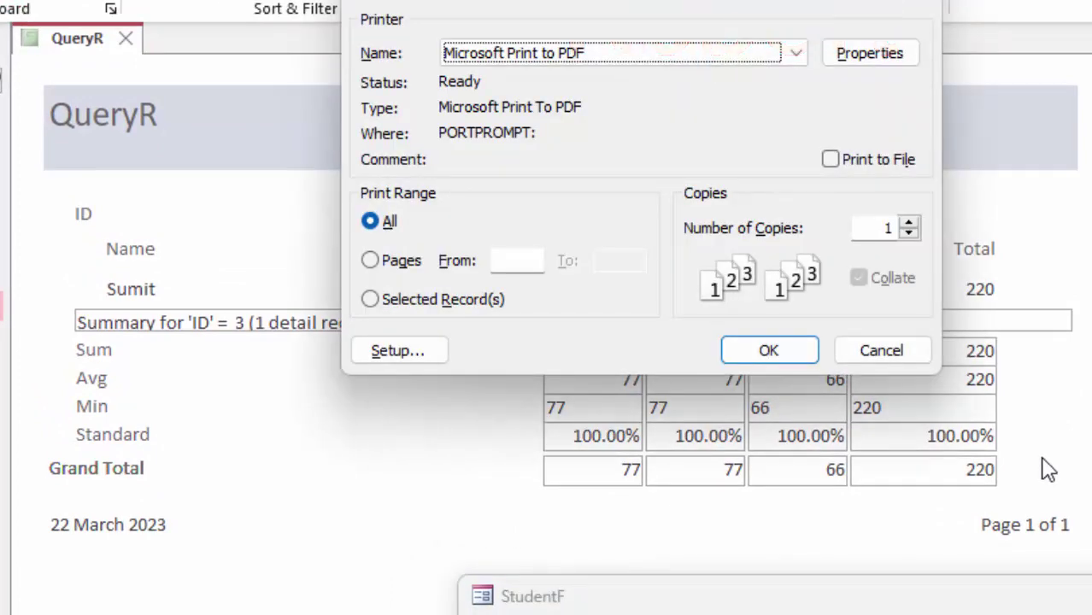
{"action": "left_click", "coordinate": [907, 3]}
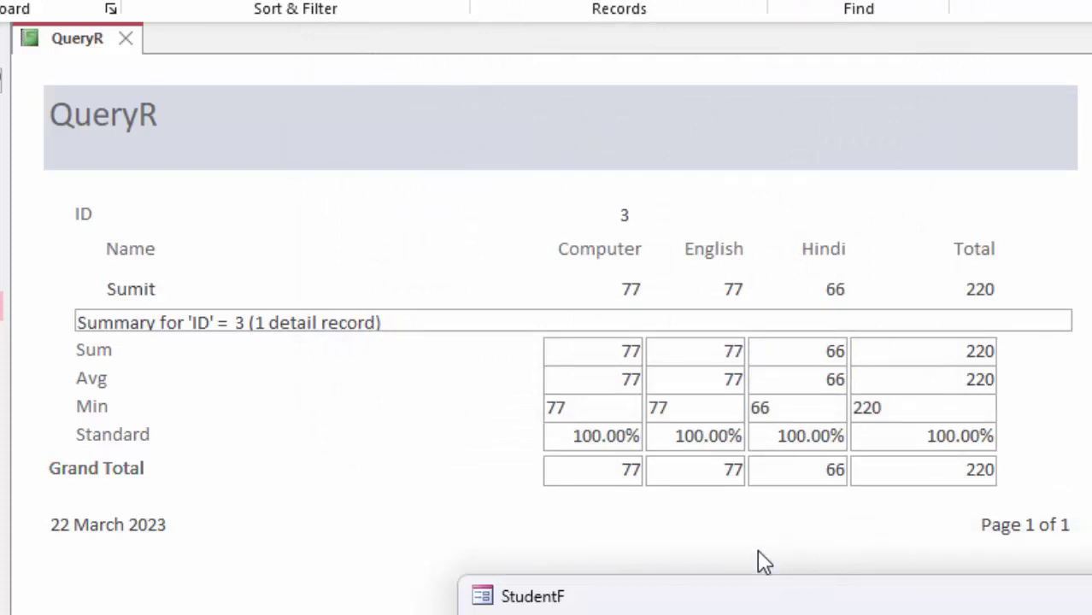
{"action": "double_click", "coordinate": [763, 595]}
{"action": "left_click_drag", "start_coordinate": [480, 214], "coordinate": [534, 126]}
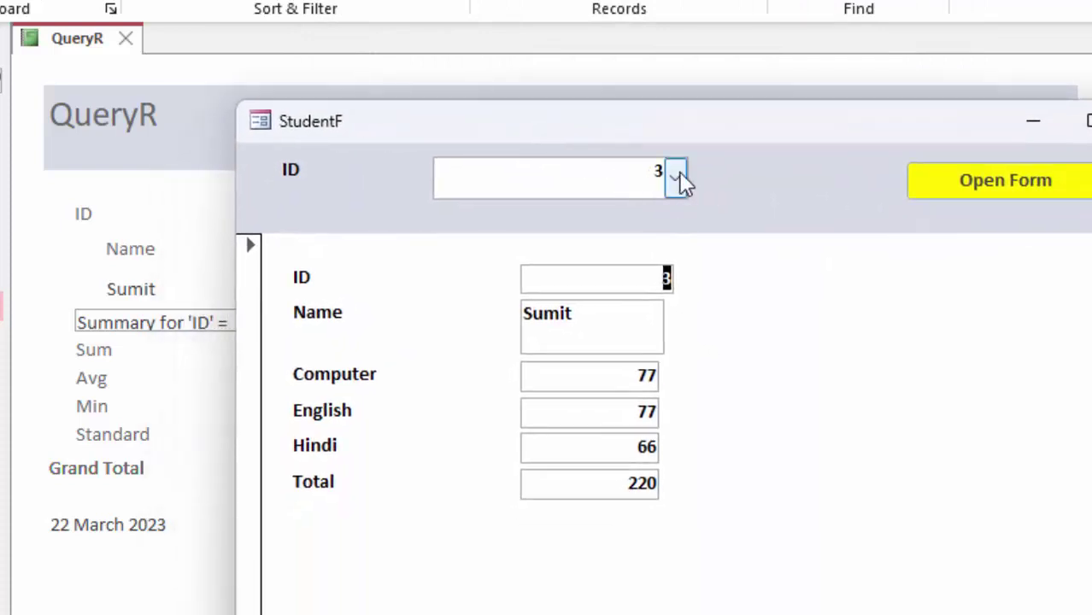
Select ID 2 (Shyam) on StudentF and move the form aside to check the report.
{"action": "left_click", "coordinate": [677, 177]}
{"action": "left_click", "coordinate": [560, 237]}
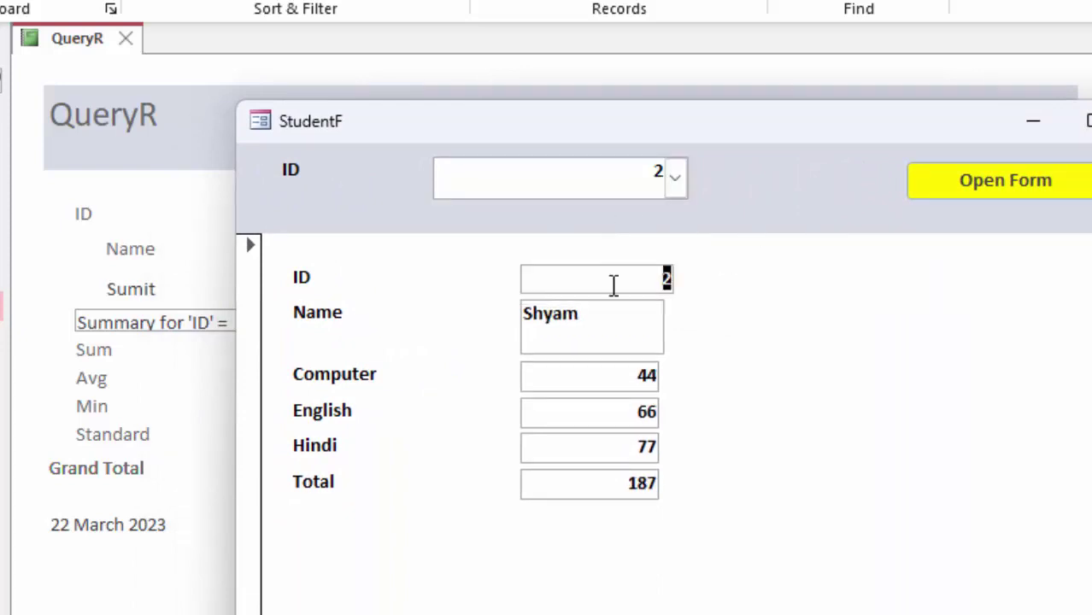
{"action": "mouse_move", "coordinate": [658, 126]}
{"action": "left_mouse_down"}
{"action": "mouse_move", "coordinate": [768, 291]}
{"action": "mouse_move", "coordinate": [897, 0]}
{"action": "left_mouse_up"}
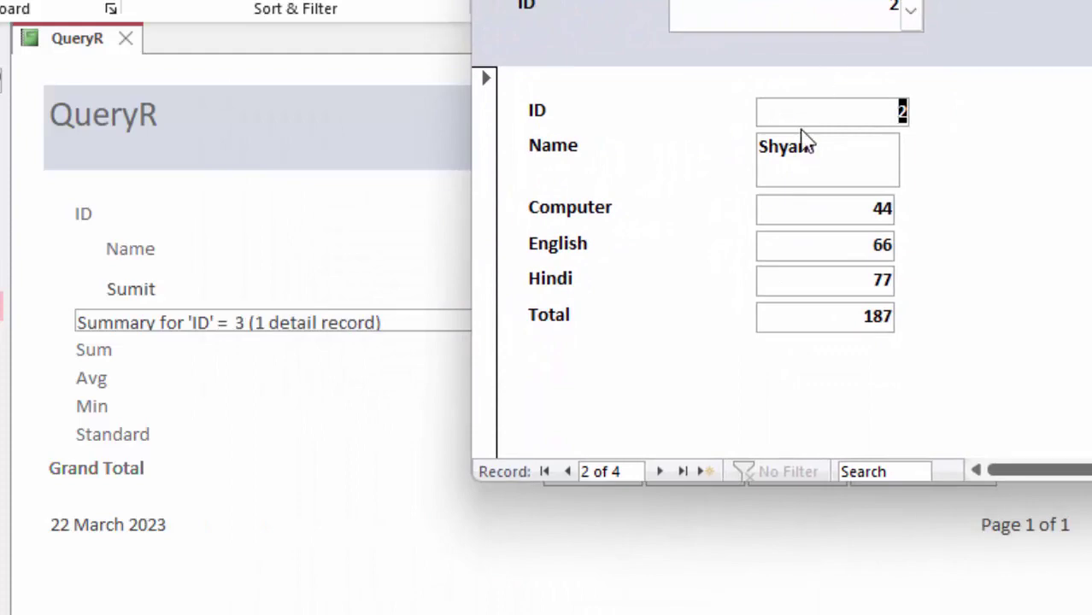
{"action": "left_click_drag", "start_coordinate": [896, 1], "coordinate": [446, 594]}
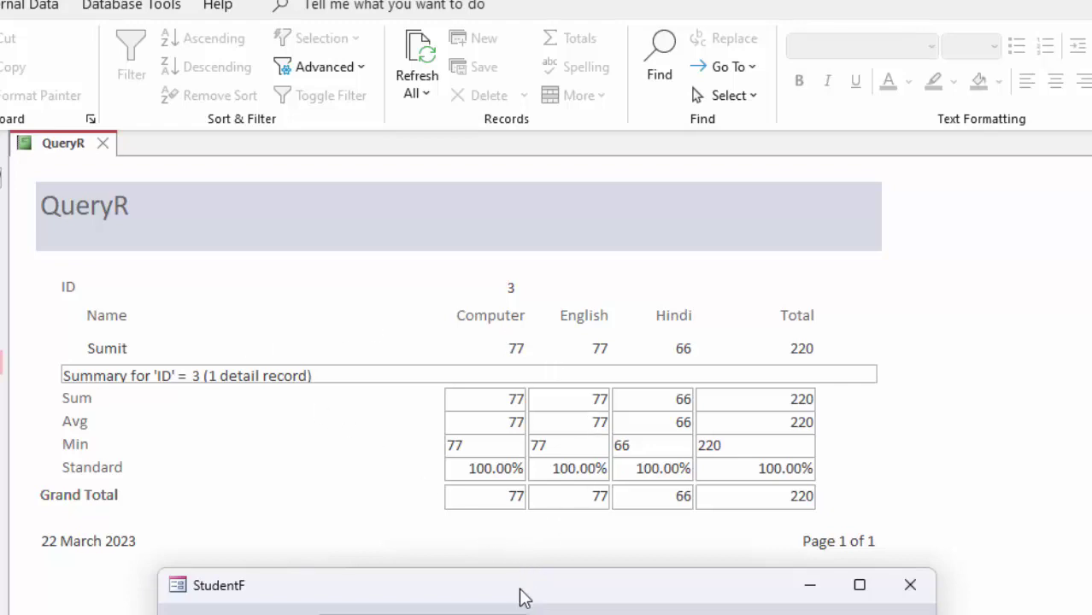
{"action": "mouse_move", "coordinate": [525, 602]}
{"action": "left_mouse_down"}
{"action": "mouse_move", "coordinate": [591, 493]}
{"action": "mouse_move", "coordinate": [553, 289]}
{"action": "left_mouse_up"}
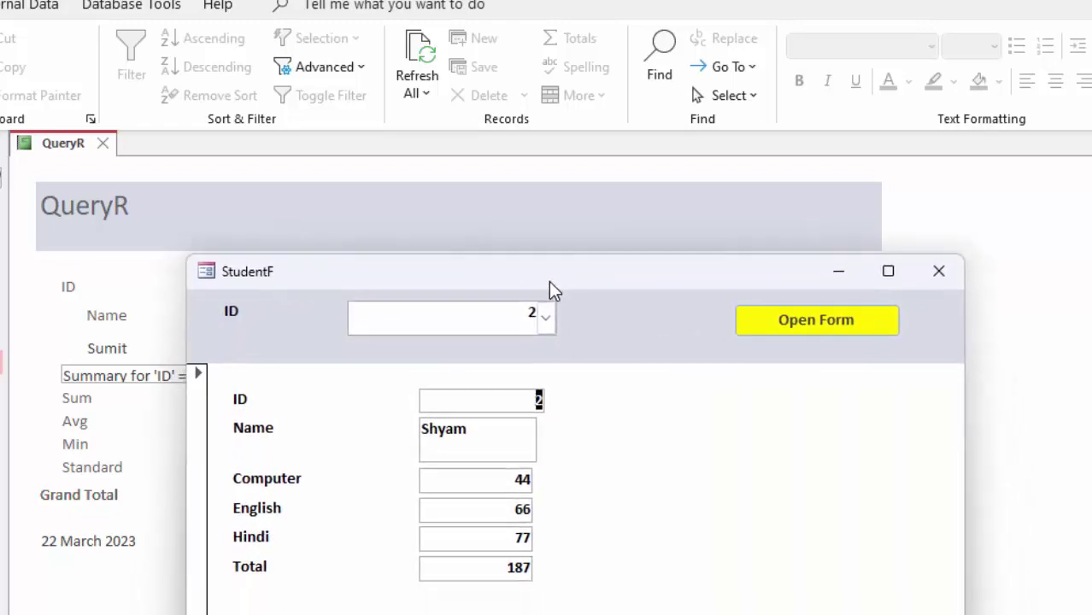
Select ID 3, then ID 1 (Ram), and Refresh All so QueryR shows Ram.
{"action": "left_click", "coordinate": [547, 318]}
{"action": "left_click", "coordinate": [458, 389]}
{"action": "left_click", "coordinate": [545, 318]}
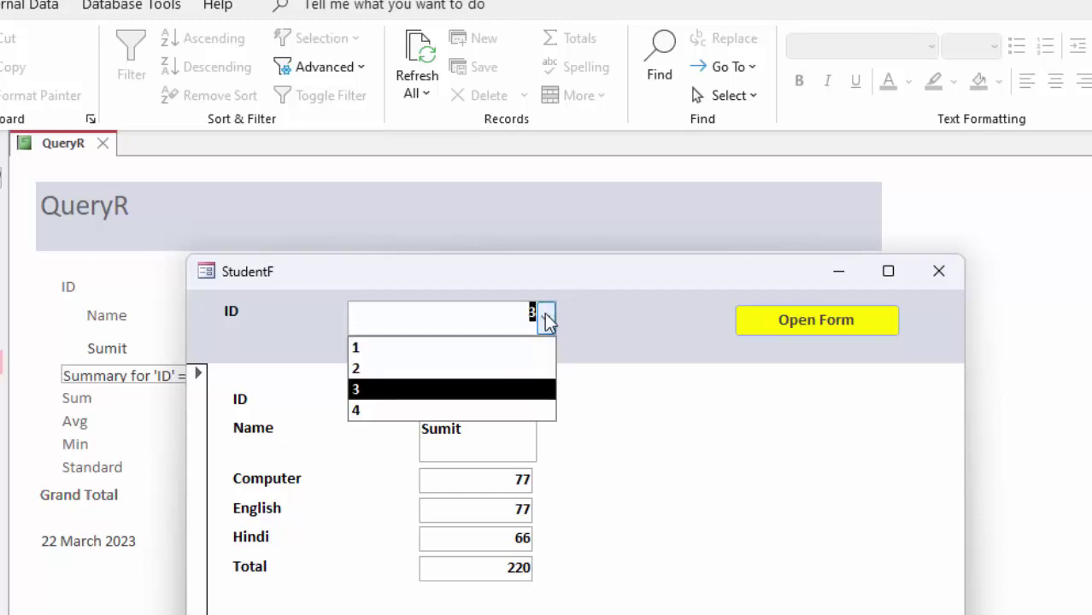
{"action": "left_click", "coordinate": [457, 351]}
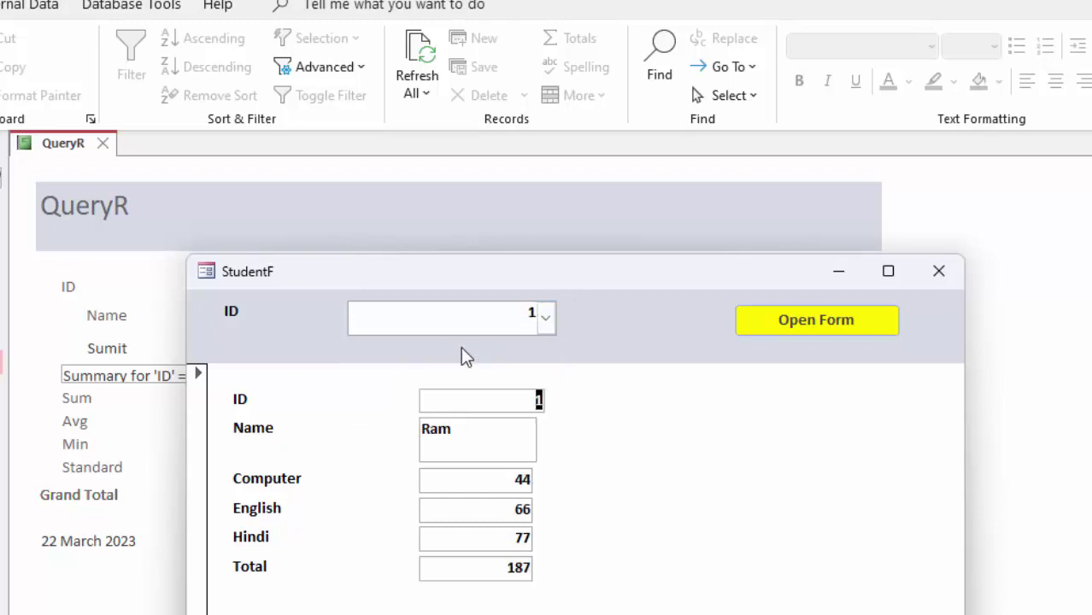
{"action": "left_click", "coordinate": [425, 57]}
Move StudentF down to check QueryR shows Ram's ID 1 figures (Total 187), then back up.
{"action": "left_click_drag", "start_coordinate": [487, 278], "coordinate": [555, 570]}
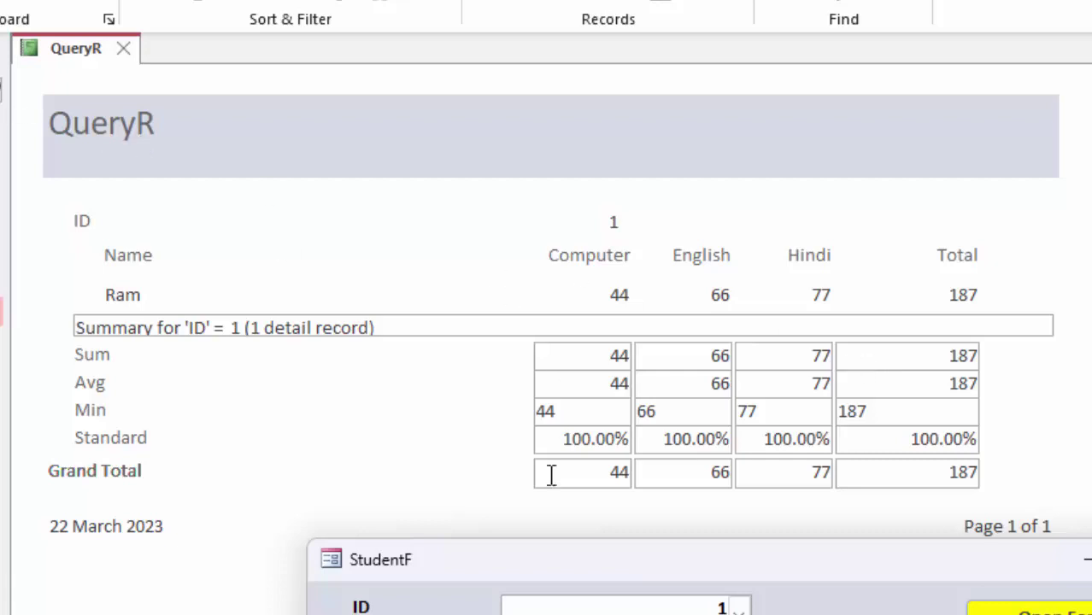
{"action": "left_click_drag", "start_coordinate": [629, 571], "coordinate": [617, 160]}
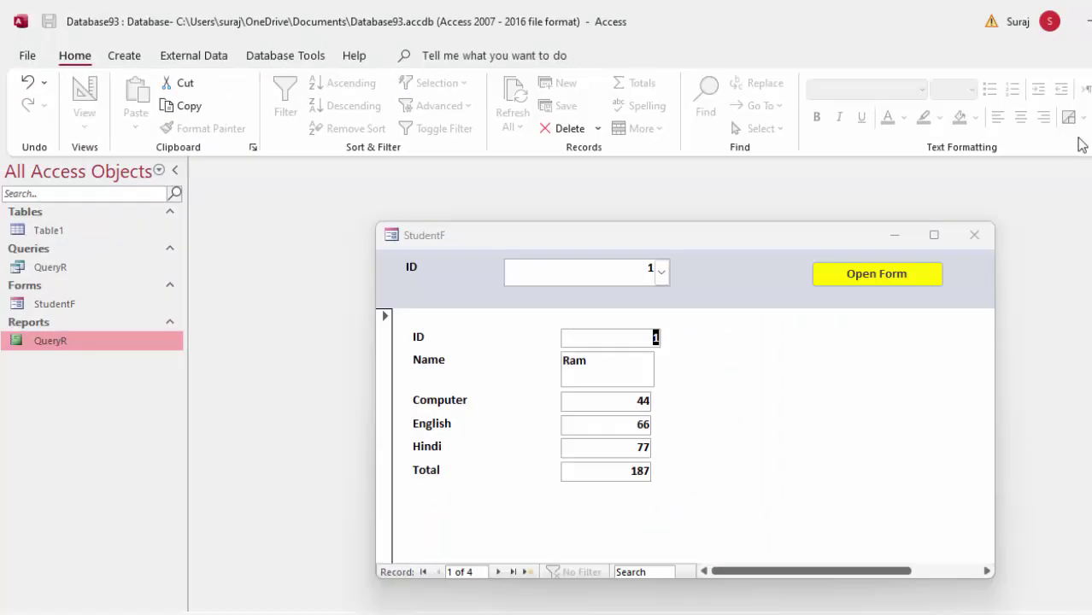
Create a new database Database94.accdb from the Students template.
{"action": "left_click", "coordinate": [32, 58]}
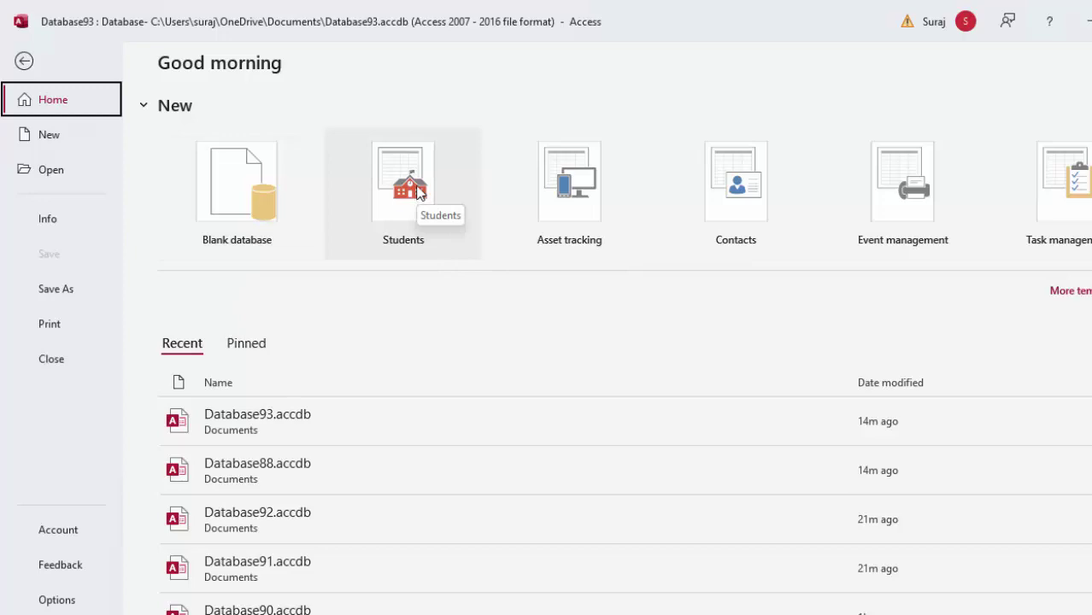
{"action": "left_click", "coordinate": [1083, 21]}
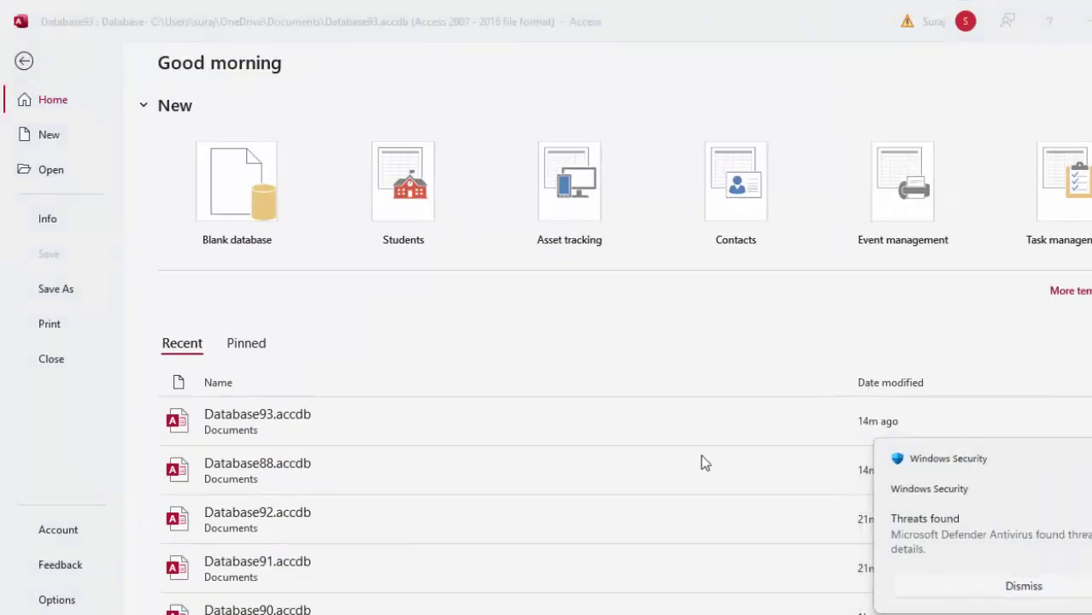
{"action": "left_click", "coordinate": [389, 196]}
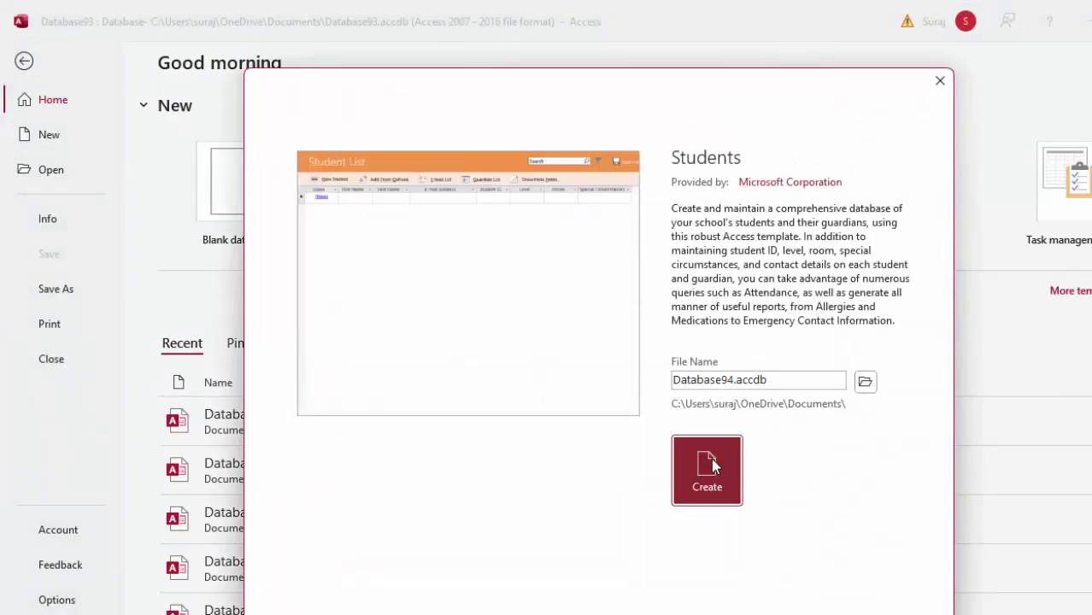
{"action": "left_click", "coordinate": [712, 464]}
Save the StudentF changes and let Database94 open on its empty Student List.
{"action": "left_click", "coordinate": [535, 374]}
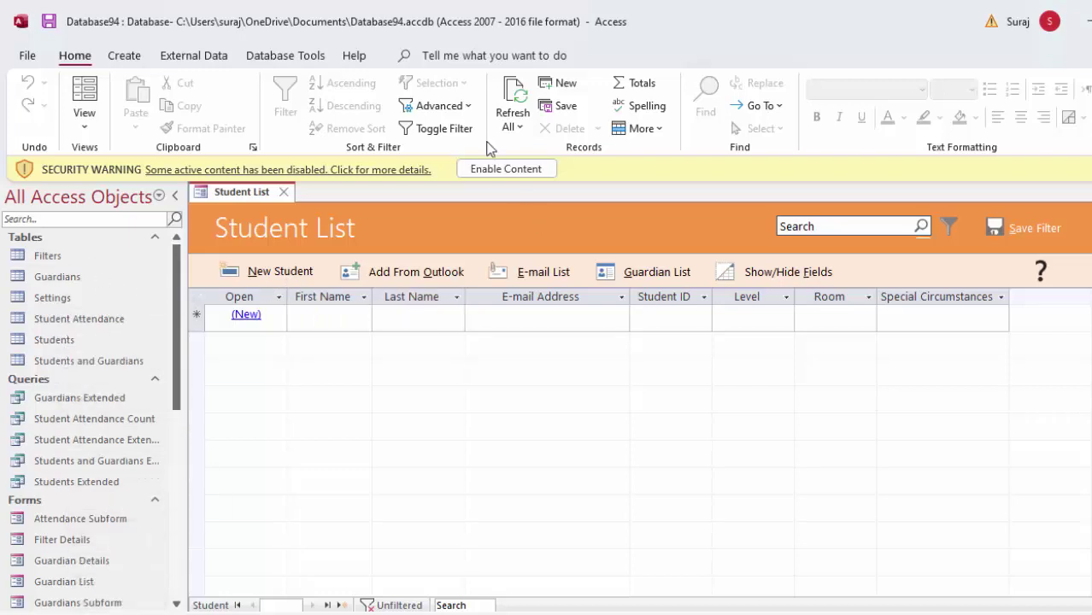
{"action": "left_click", "coordinate": [1087, 31]}
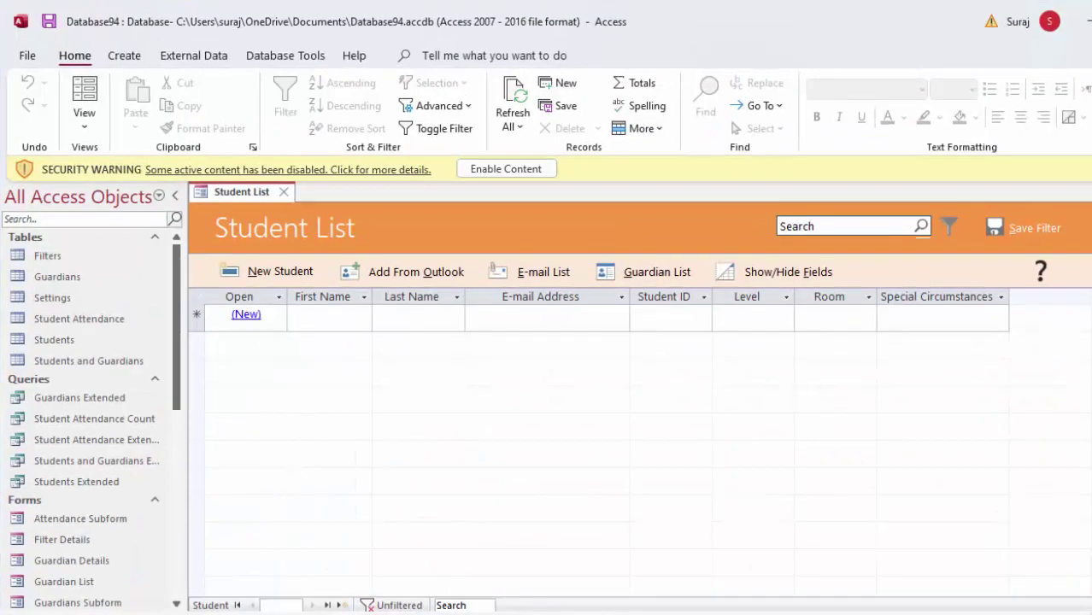